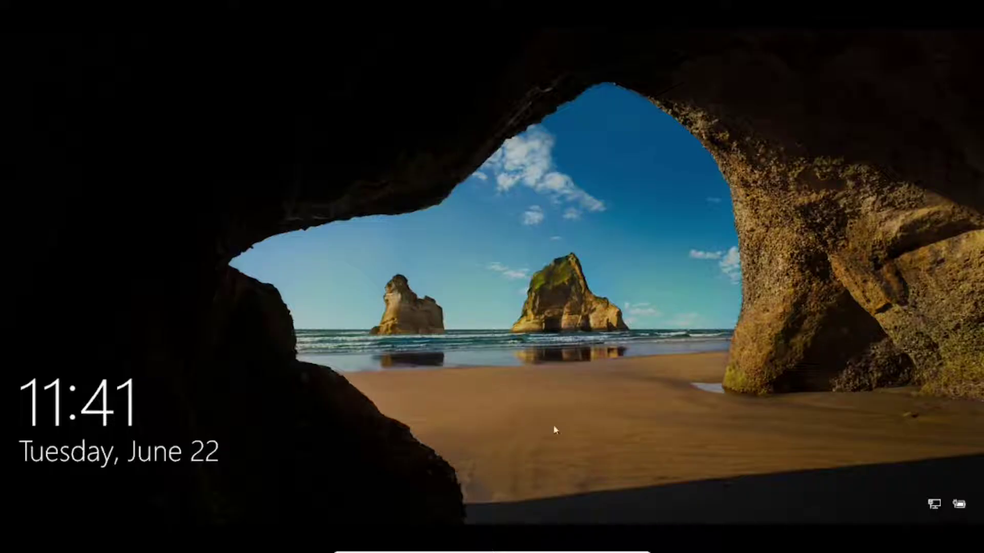
- Unlock the Windows lock screen, choose the password sign-in option and try to sign in with an account password
{"action": "left_click_drag", "start_coordinate": [518, 425], "coordinate": [491, 62]}
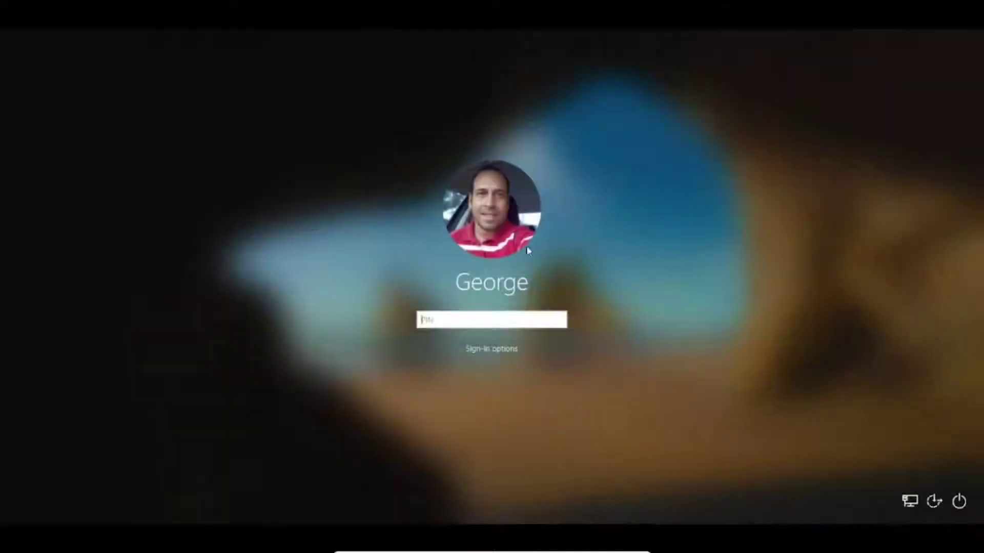
{"action": "left_click", "coordinate": [487, 349]}
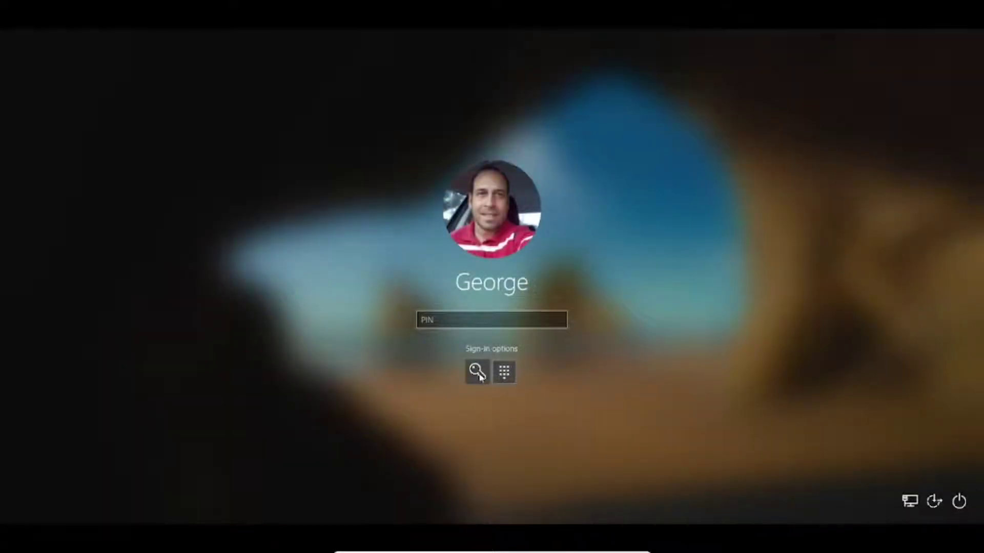
{"action": "left_click", "coordinate": [477, 372]}
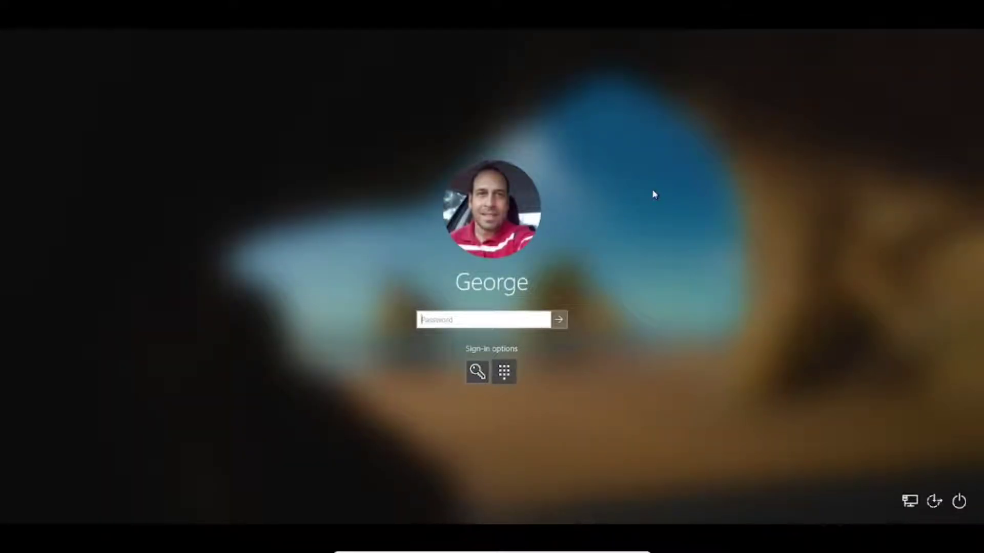
{"action": "type", "text": "•••••••••"}
{"action": "key", "text": "Return"}
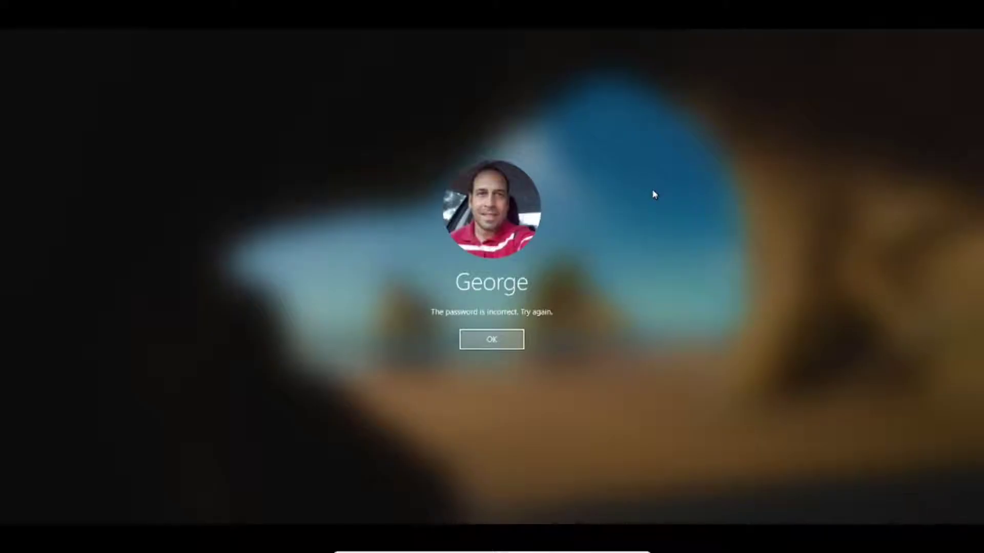
{"action": "key", "text": "Return"}
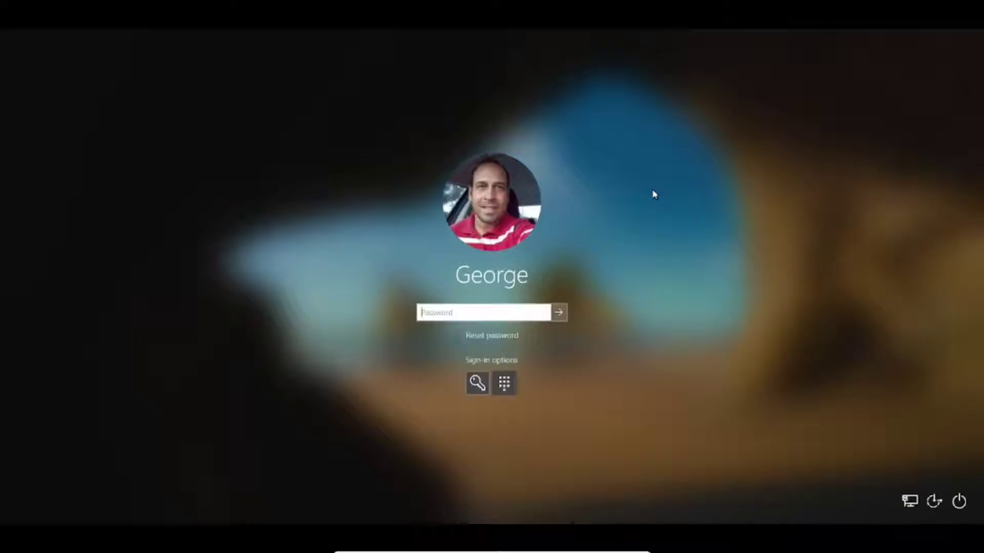
- Try to sign in again with a different account password and dismiss the resulting message
{"action": "type", "text": "••••••••••••"}
{"action": "key", "text": "Return"}
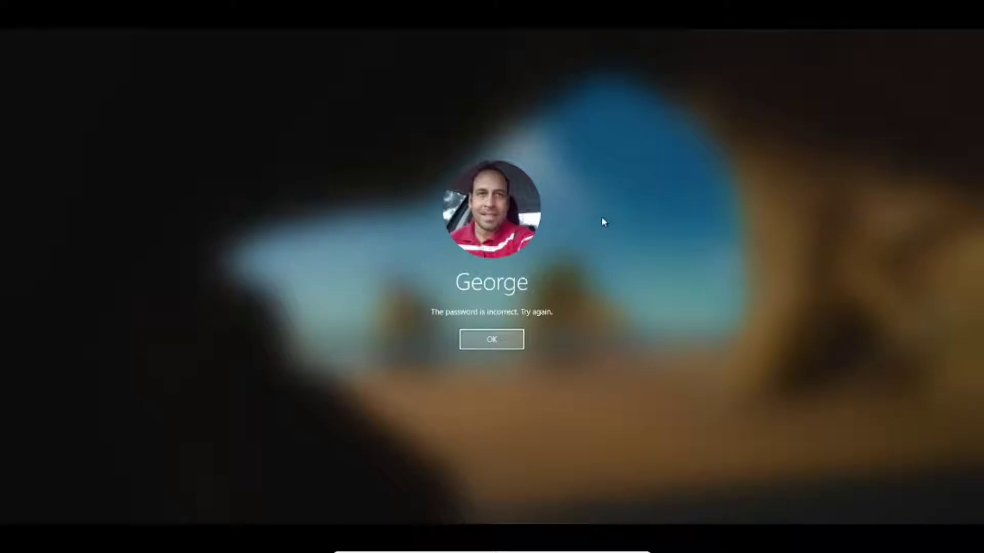
{"action": "left_click", "coordinate": [504, 346]}
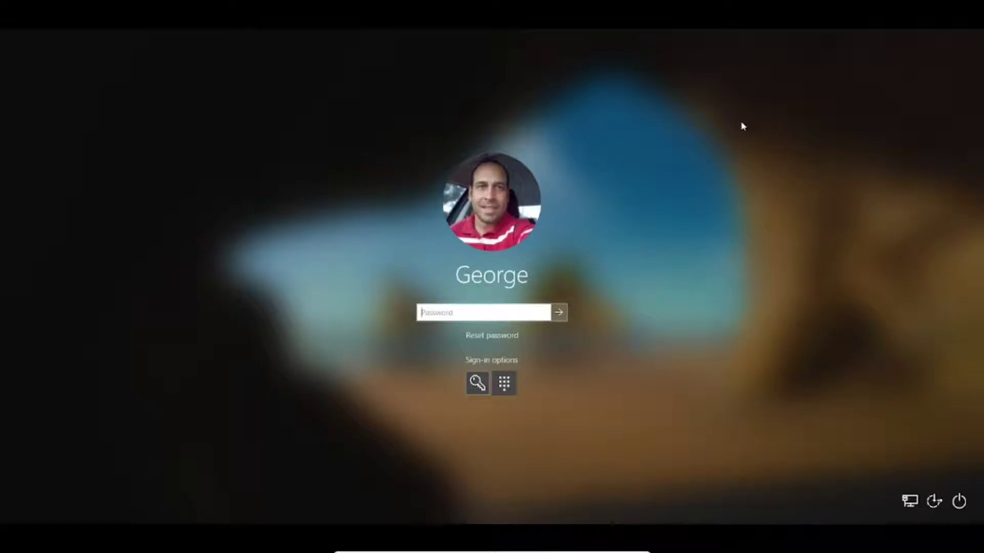
- Leave the virtual machine's full-screen view, switch to Chrome and look up HBCD_PE_x64.iso on the Hiren's BootCD PE download page
{"action": "key", "text": "Control_R+f"}
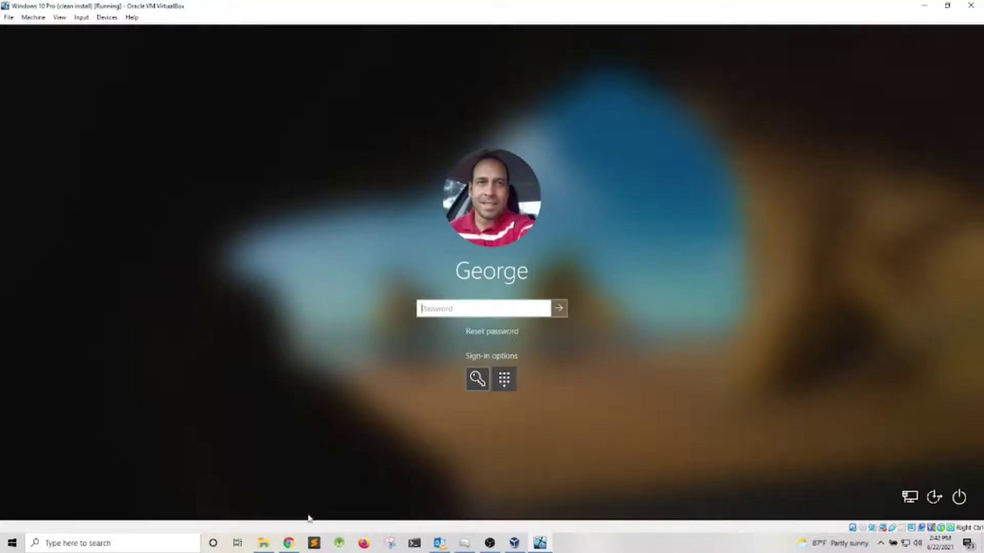
{"action": "left_click", "coordinate": [288, 543]}
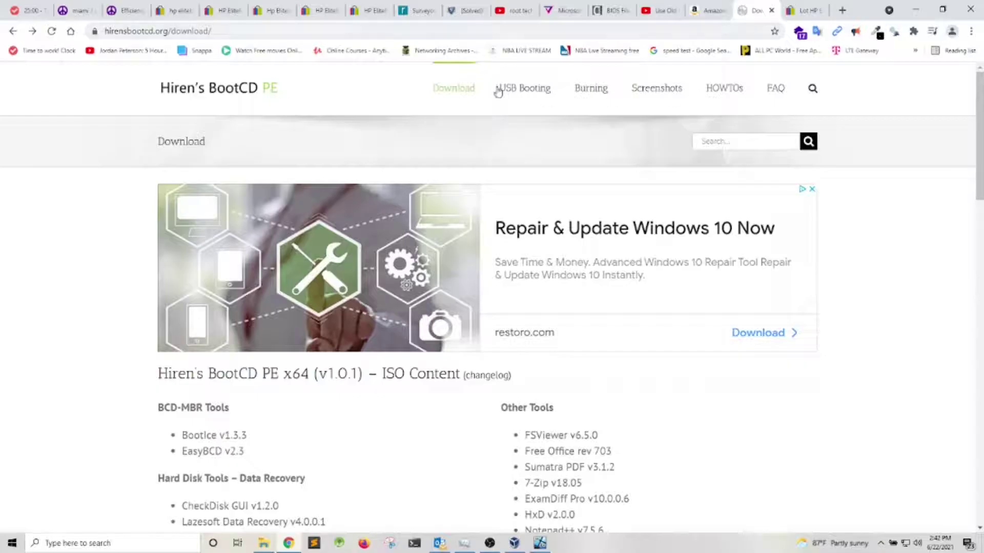
{"action": "scroll", "coordinate": [503, 181], "scroll_direction": "down", "scroll_amount": 15}
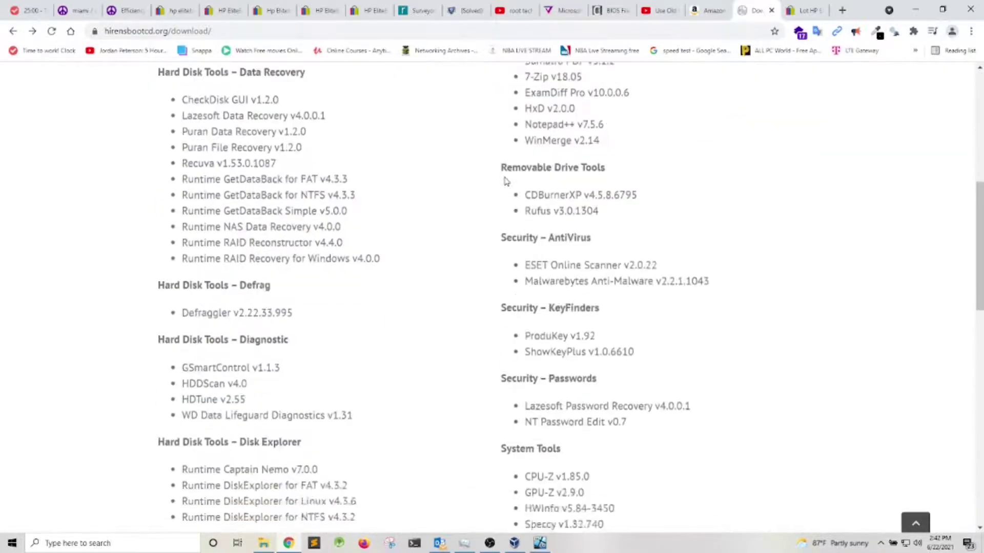
{"action": "scroll", "coordinate": [505, 181], "scroll_direction": "down", "scroll_amount": 3}
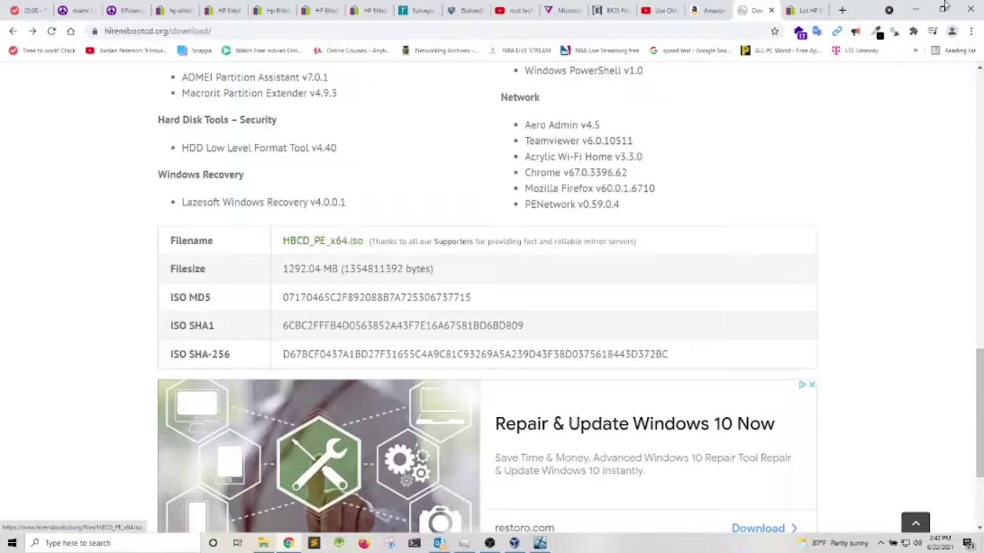
{"action": "left_click", "coordinate": [913, 9]}
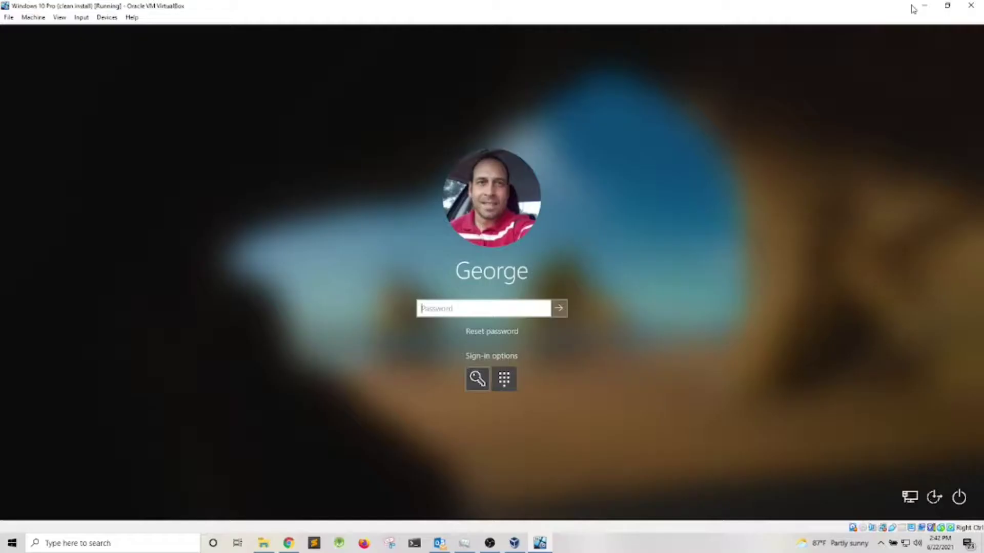
- Minimize the virtual machine, open Rufus and choose the 16 GB HBCD_PE_x64 (E:) drive as the device
{"action": "left_click", "coordinate": [922, 7]}
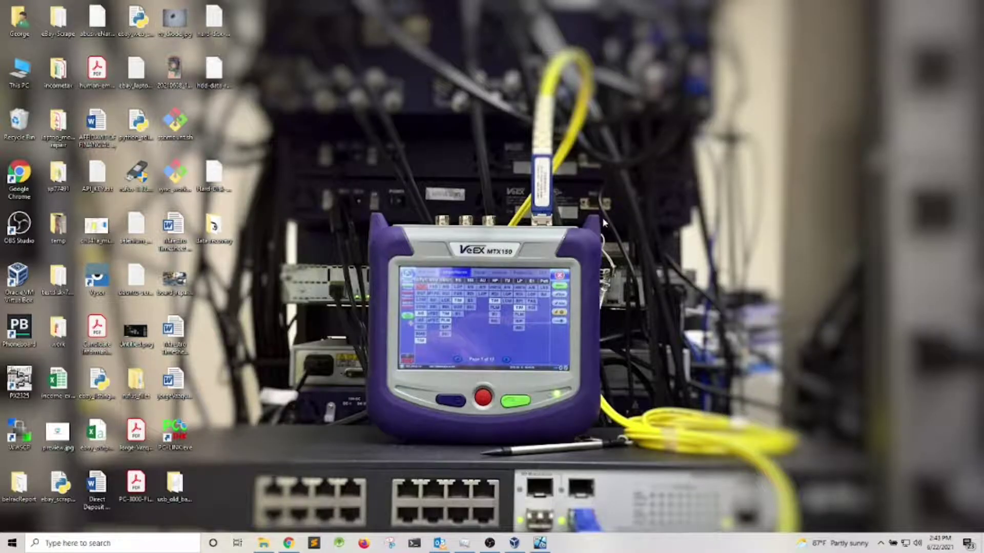
{"action": "left_click", "coordinate": [128, 542]}
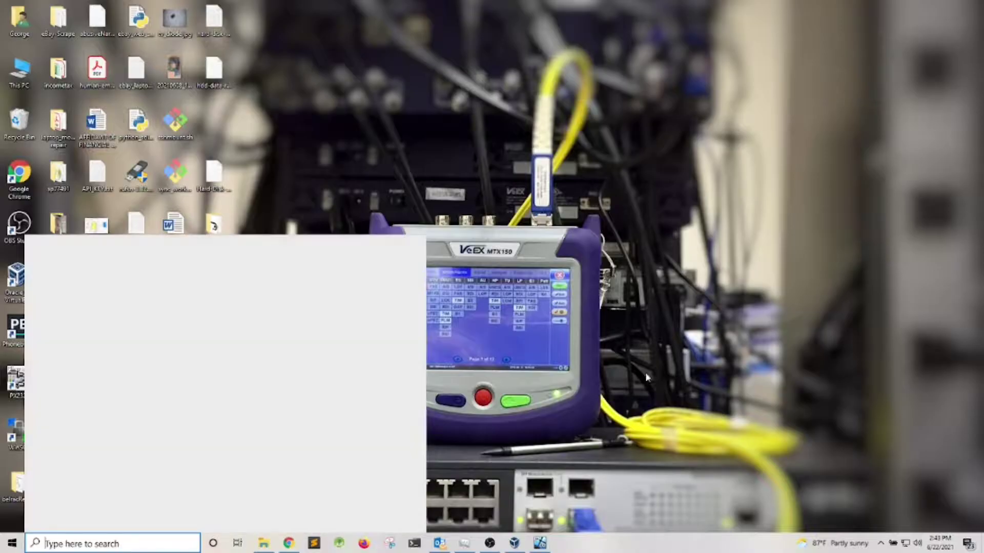
{"action": "type", "text": "r"}
{"action": "left_click", "coordinate": [430, 154]}
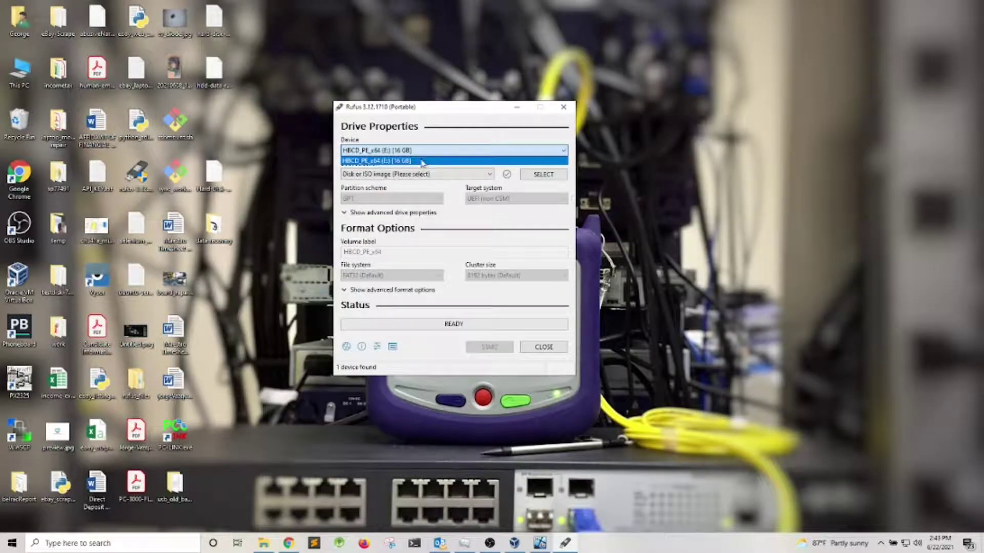
{"action": "left_click", "coordinate": [434, 161]}
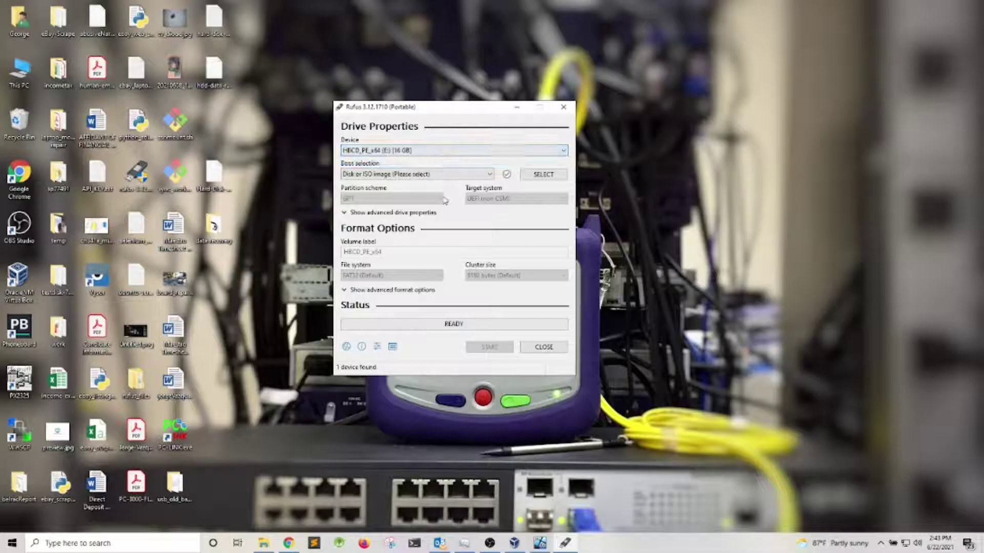
- Load HBCD_PE_x64.iso from the Downloads iso folder as the boot image and start writing it to the drive, accepting the data erasure
{"action": "left_click", "coordinate": [544, 175]}
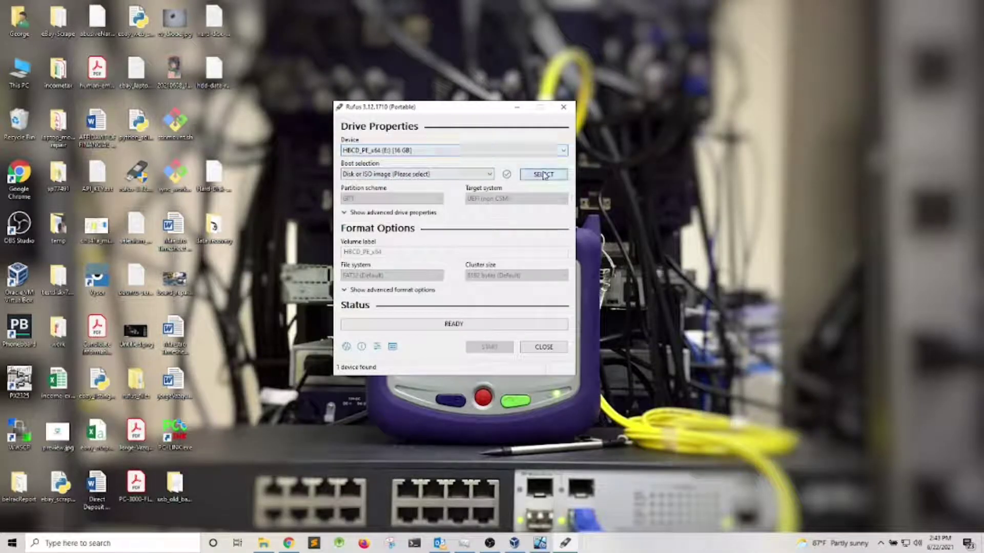
{"action": "left_click", "coordinate": [494, 67]}
{"action": "left_click", "coordinate": [542, 175]}
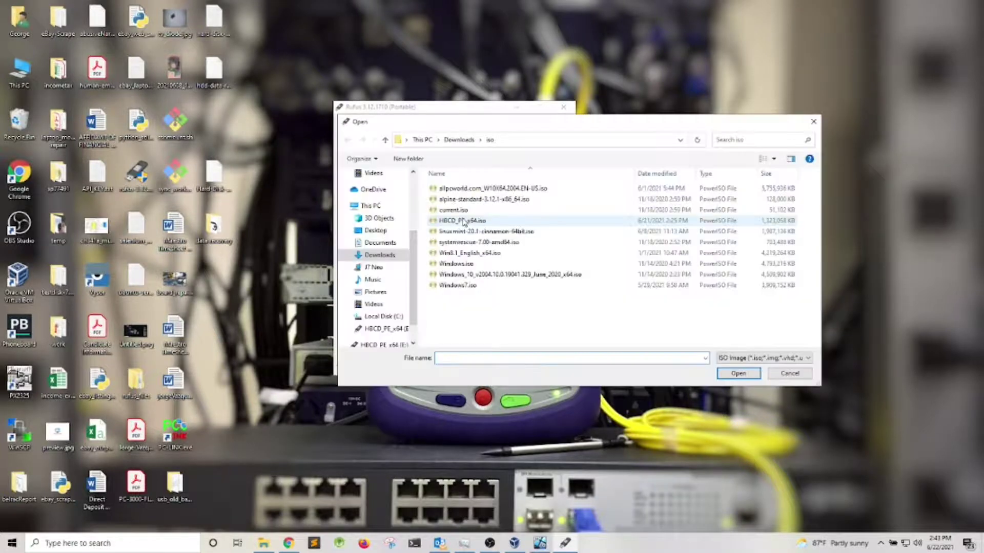
{"action": "left_click", "coordinate": [464, 221]}
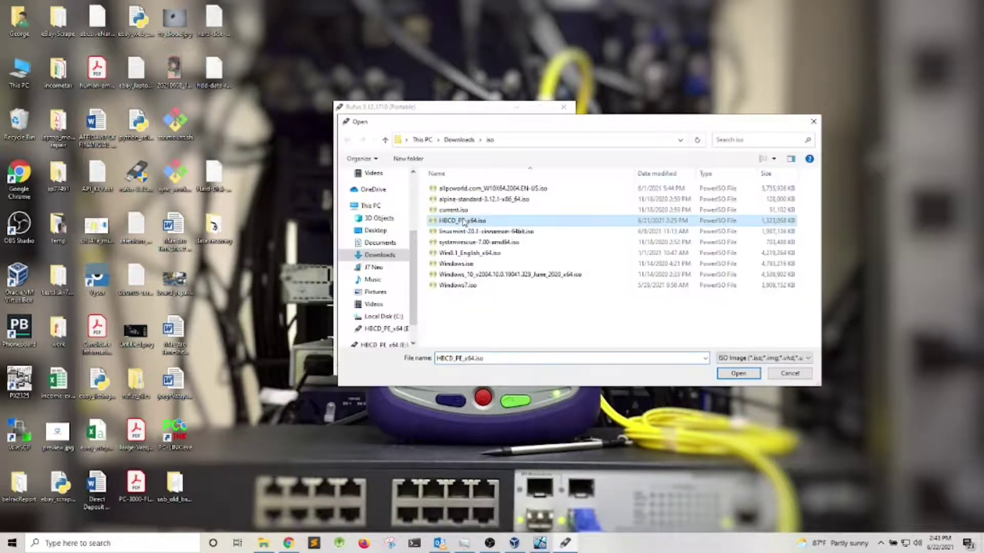
{"action": "left_click", "coordinate": [744, 374]}
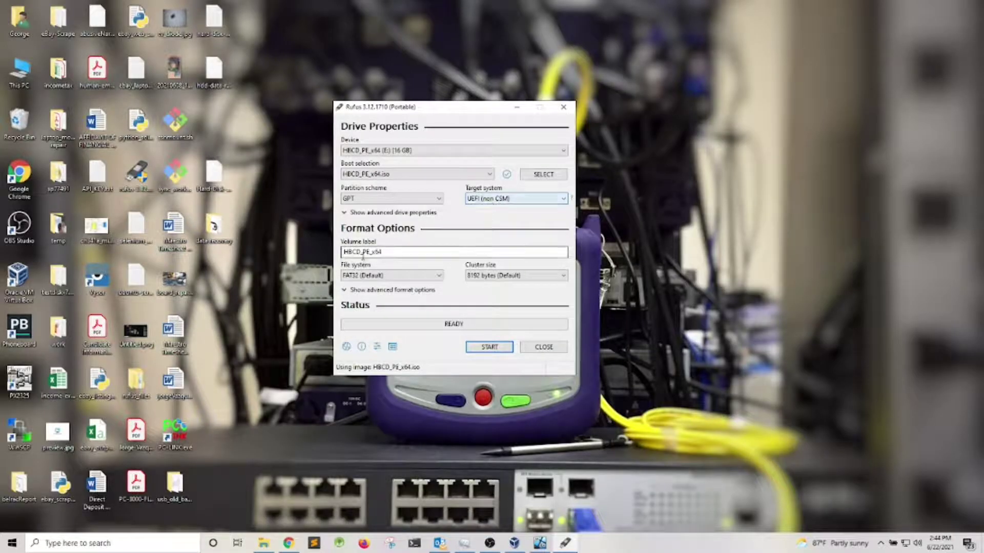
{"action": "left_click", "coordinate": [493, 350]}
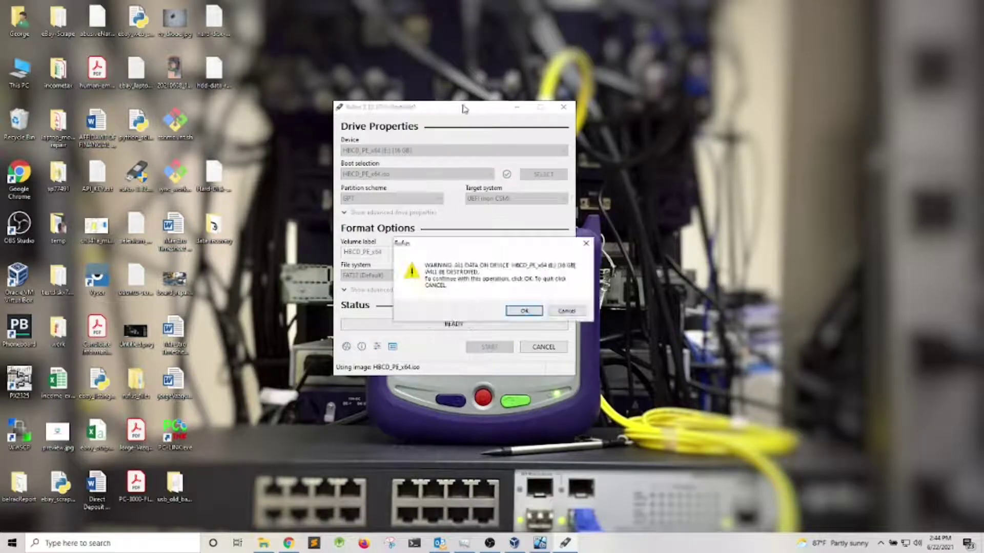
{"action": "left_click", "coordinate": [522, 310]}
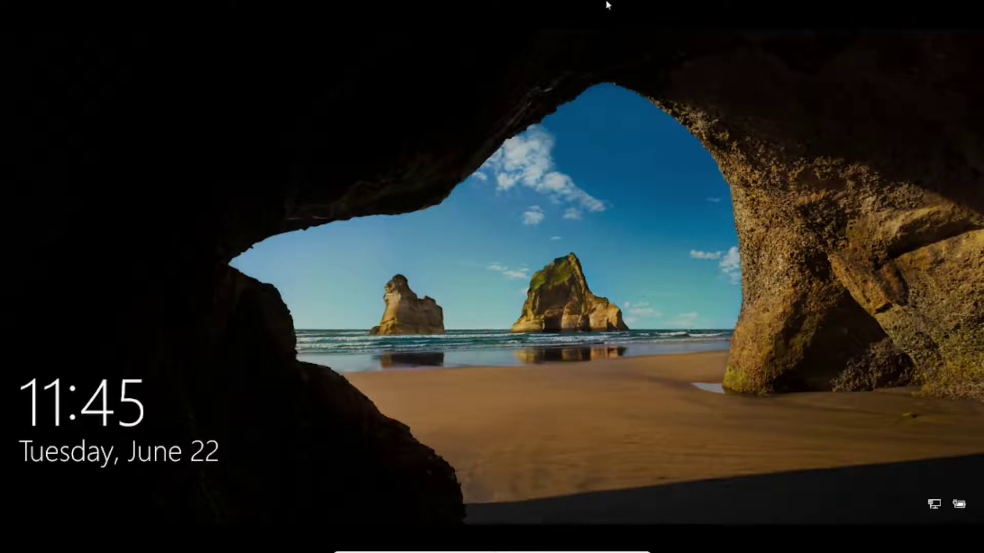
- Restart the locked Windows virtual machine from its sign-in screen
{"action": "left_click", "coordinate": [805, 475]}
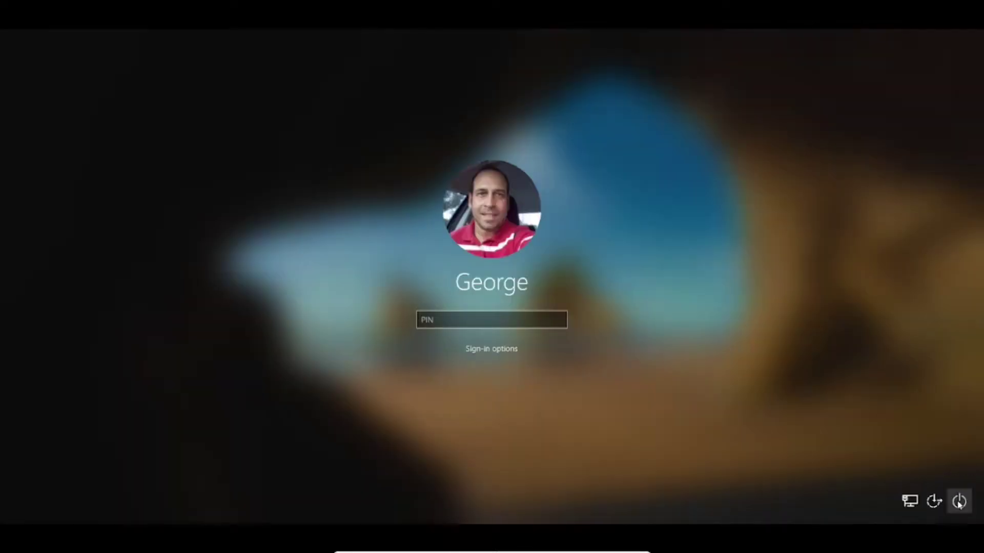
{"action": "left_click", "coordinate": [959, 504]}
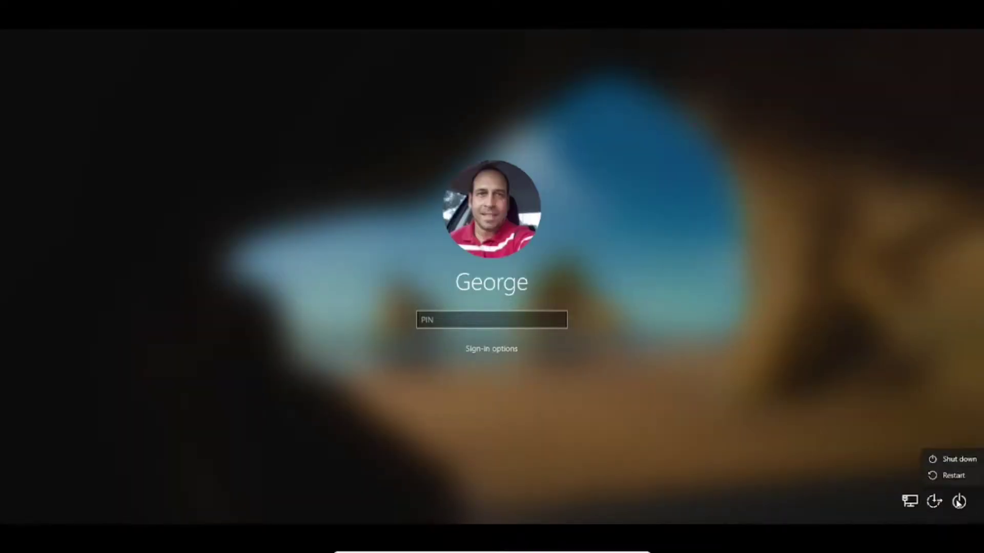
{"action": "left_click", "coordinate": [949, 476]}
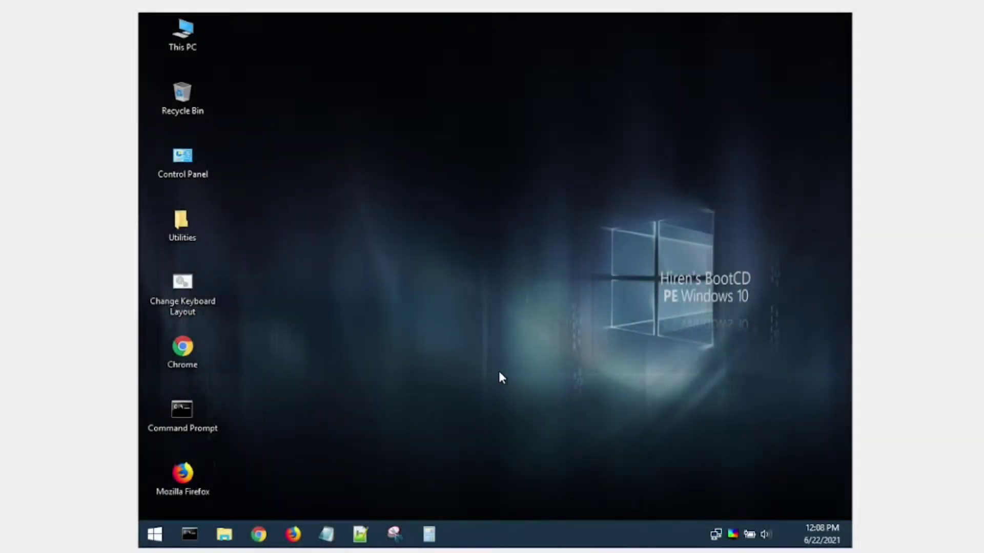
- Search the programs in Hiren's BootCD PE for "passw"
{"action": "left_click", "coordinate": [155, 535]}
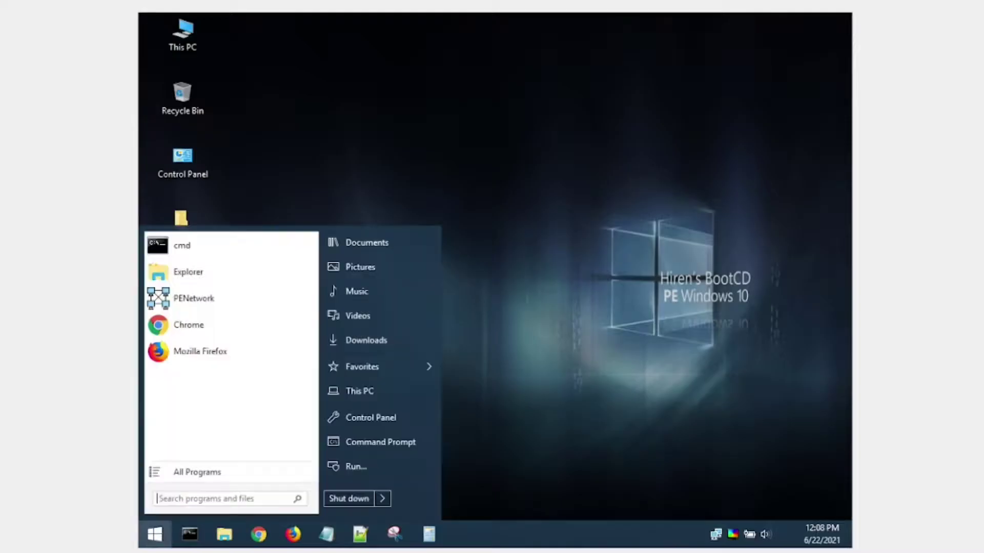
{"action": "left_click", "coordinate": [195, 493]}
{"action": "type", "text": "passw"}
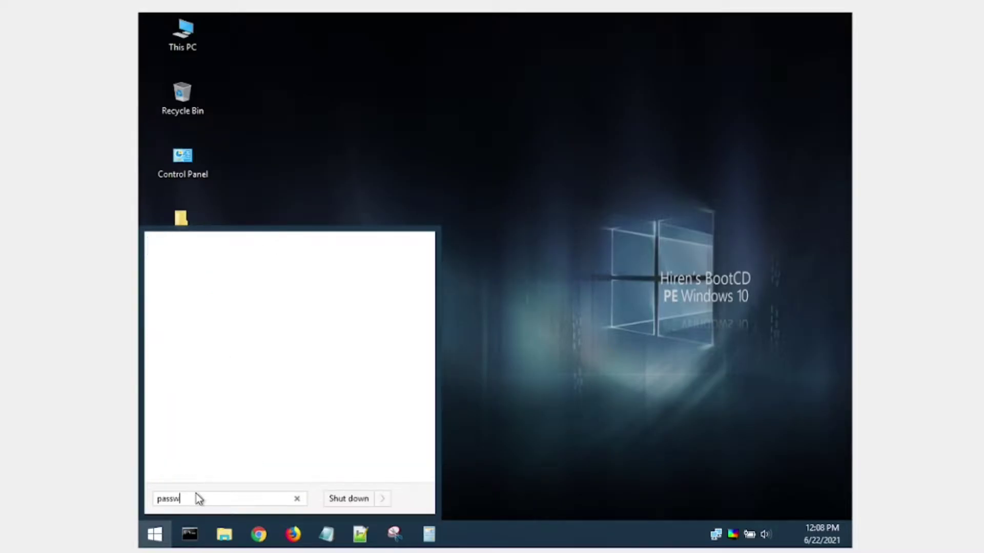
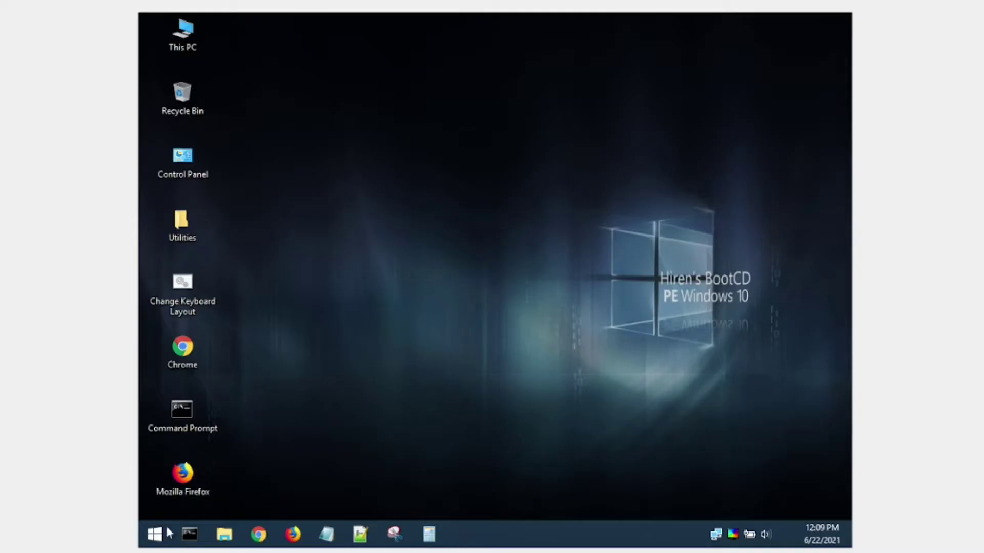
- Reboot from Hiren's BootCD PE into Windows and sign in with the account password using the password sign-in option
{"action": "left_click", "coordinate": [160, 534]}
{"action": "left_click", "coordinate": [383, 499]}
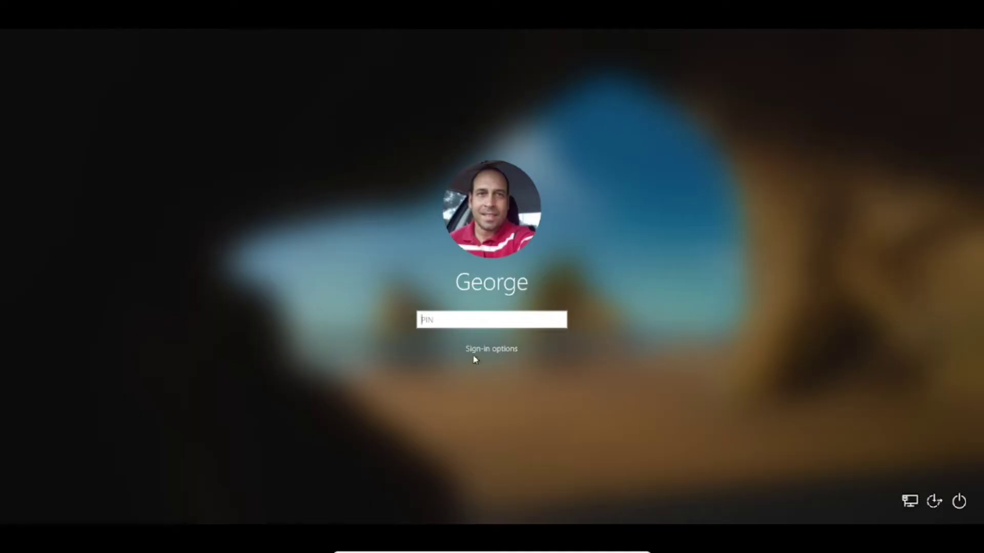
{"action": "left_click", "coordinate": [482, 351]}
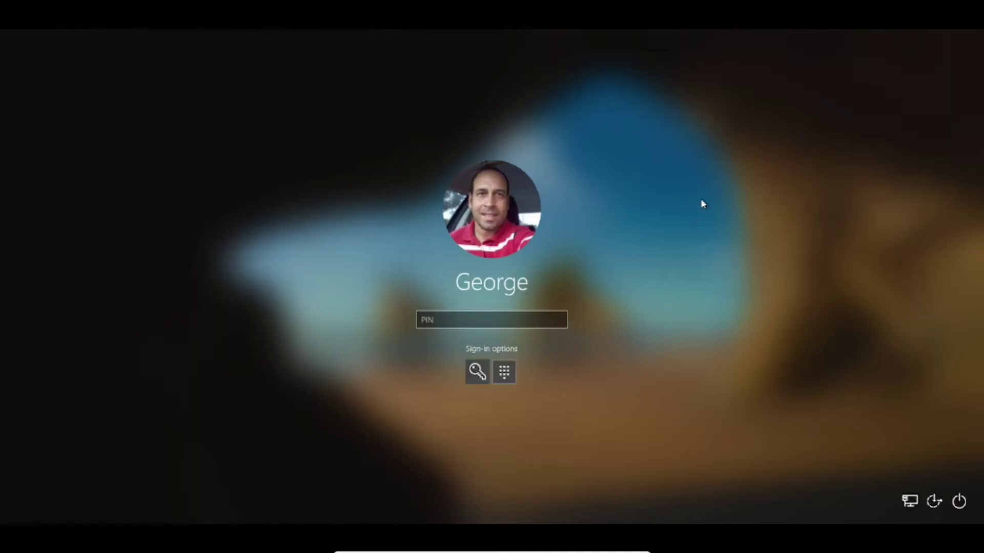
{"action": "left_click", "coordinate": [477, 372]}
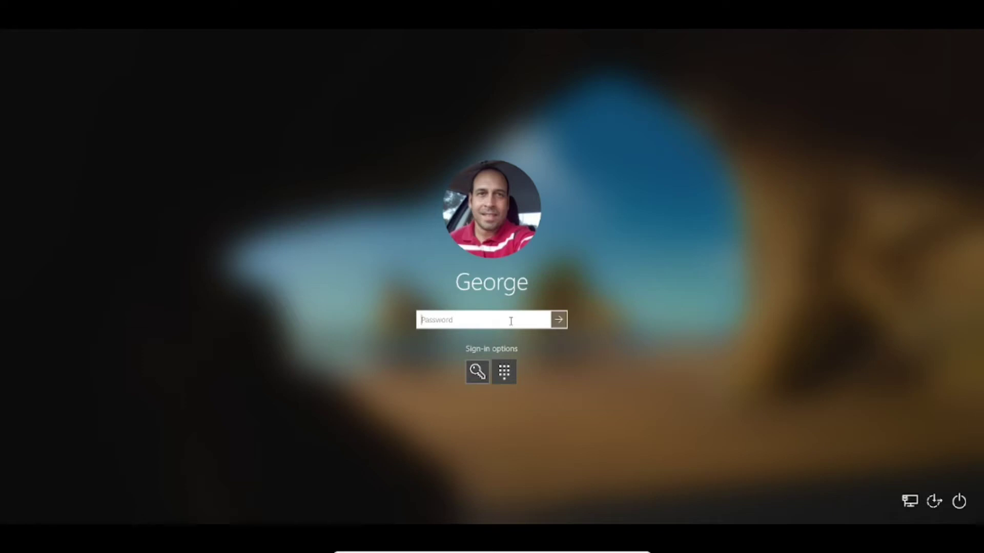
{"action": "type", "text": "********"}
{"action": "key", "text": "Return"}
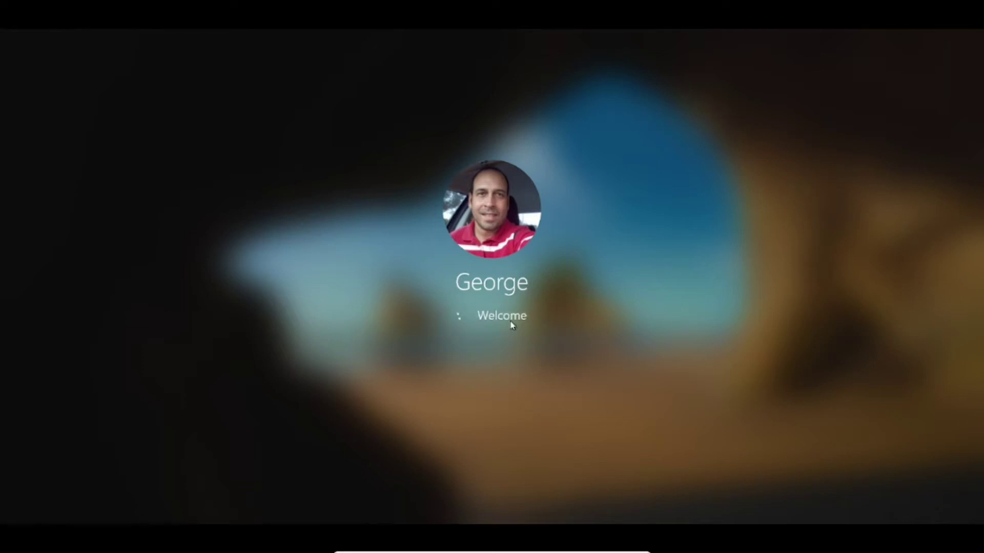